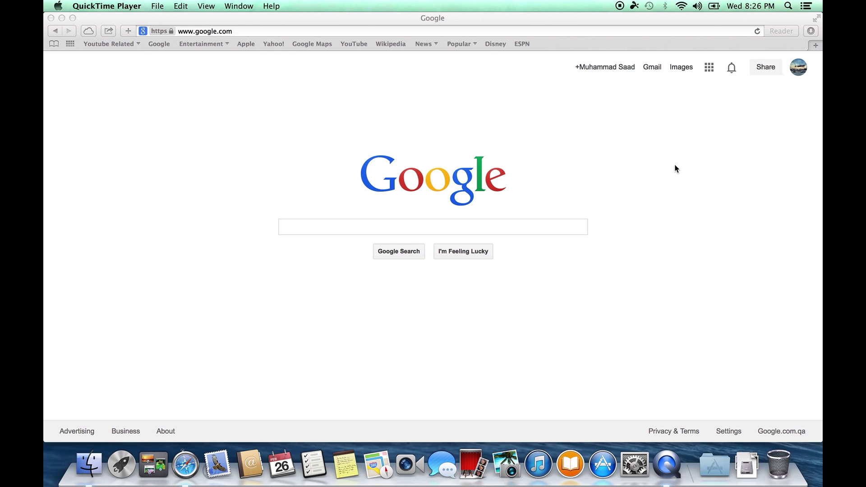
# - Replace Safari's address with google.com/chromecast/setup to load the Chromecast setup page
pyautogui.click(634, 28)
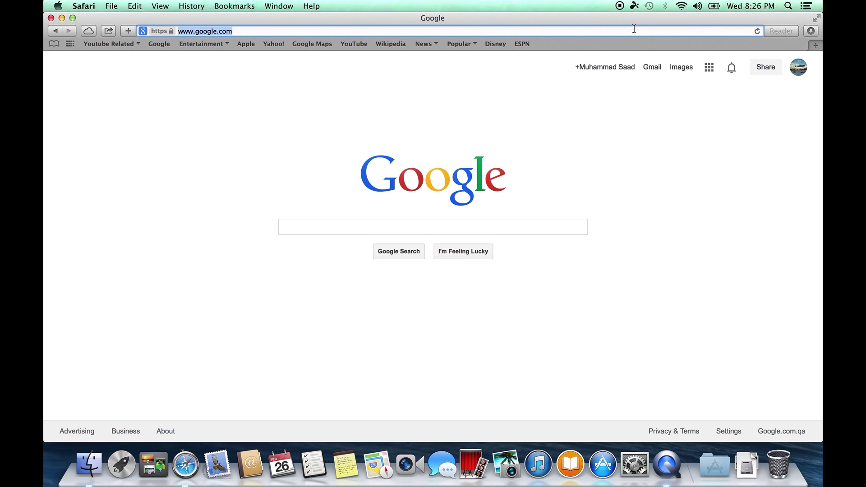
pyautogui.press('Right')
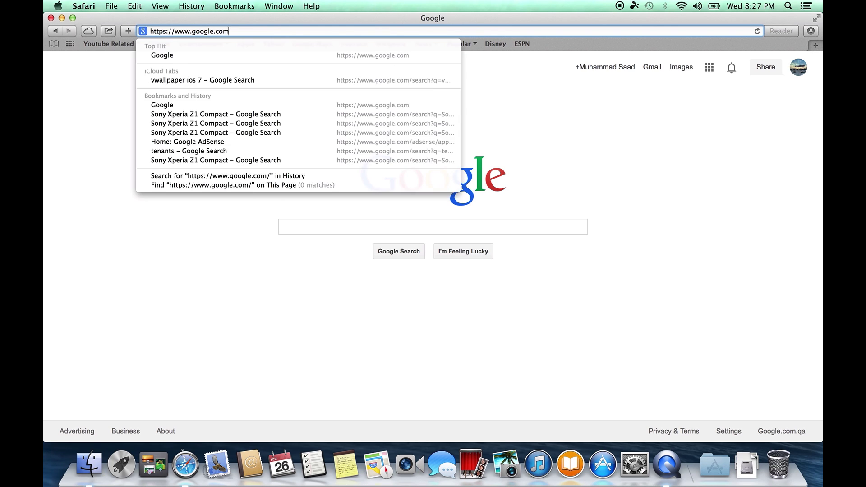
pyautogui.press('BackSpace')
pyautogui.press('BackSpace')
pyautogui.press('BackSpace')
pyautogui.press('BackSpace')
pyautogui.press('BackSpace')
pyautogui.press('BackSpace')
pyautogui.press('BackSpace')
pyautogui.press('BackSpace')
pyautogui.press('BackSpace')
pyautogui.press('BackSpace')
pyautogui.press('BackSpace')
pyautogui.press('BackSpace')
pyautogui.press('BackSpace')
pyautogui.press('BackSpace')
pyautogui.press('BackSpace')
pyautogui.press('BackSpace')
pyautogui.press('BackSpace')
pyautogui.press('BackSpace')
pyautogui.press('BackSpace')
pyautogui.press('BackSpace')
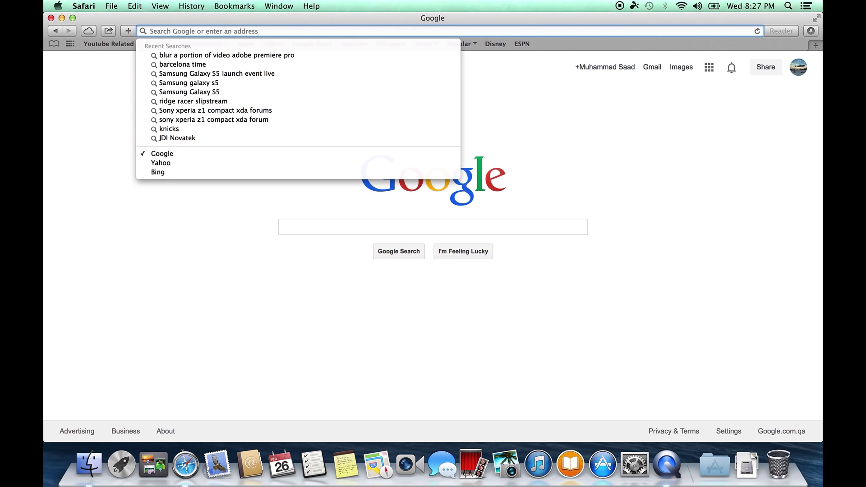
pyautogui.click(600, 117)
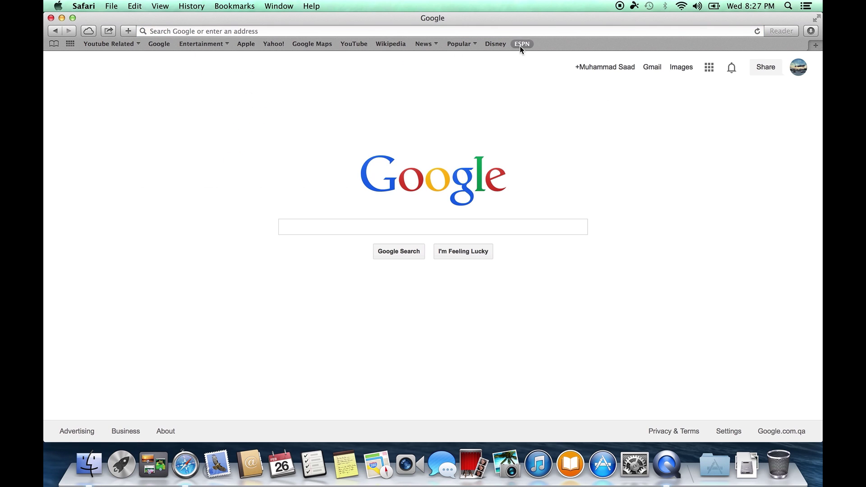
pyautogui.click(518, 32)
pyautogui.write('google.com')
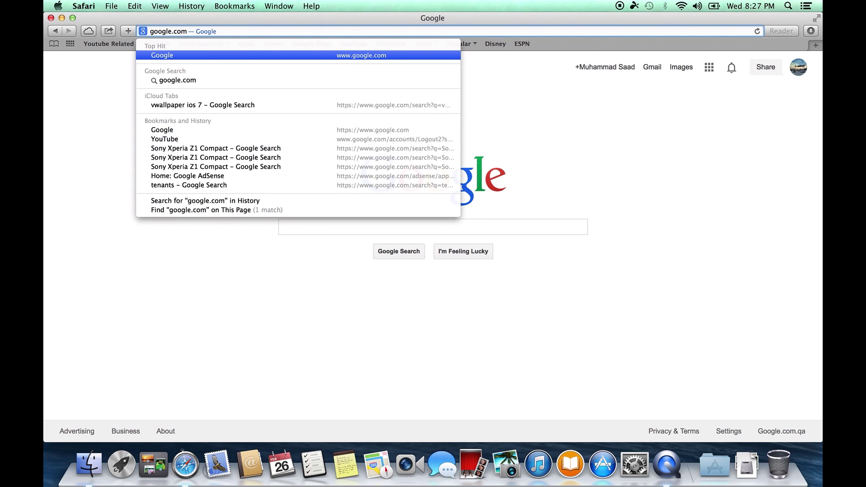
pyautogui.write('/c')
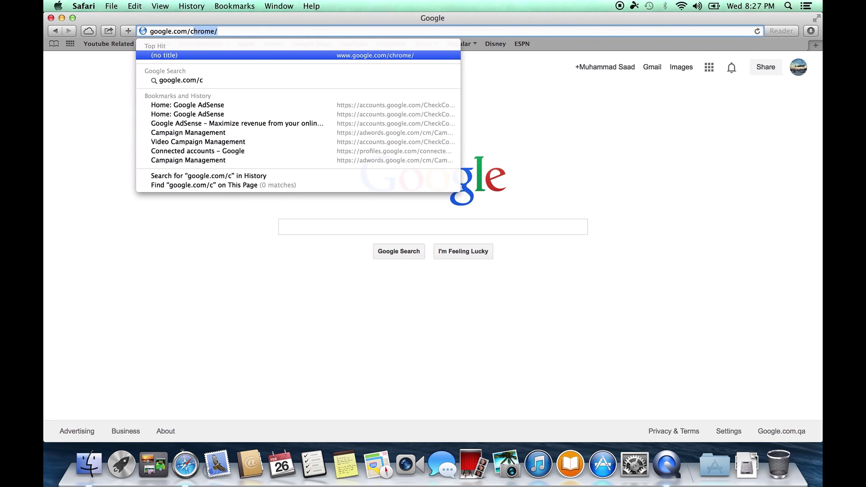
pyautogui.press('Right')
pyautogui.press('BackSpace')
pyautogui.write('cas')
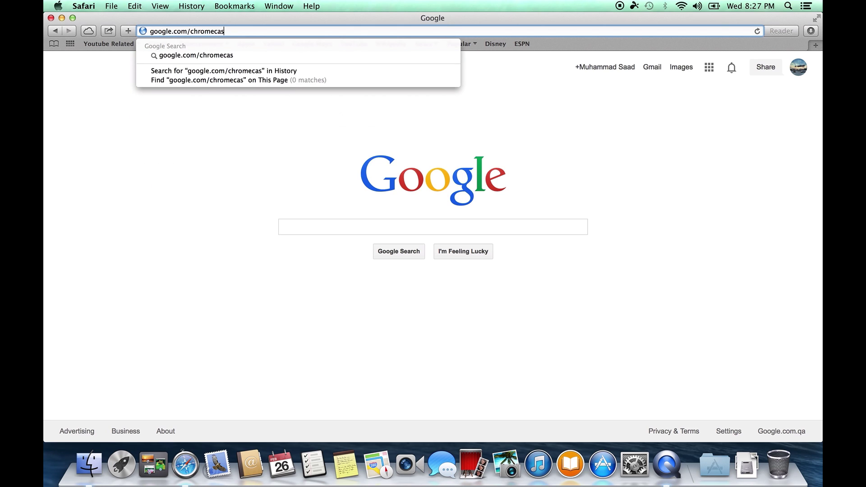
pyautogui.write('r')
pyautogui.write('t/')
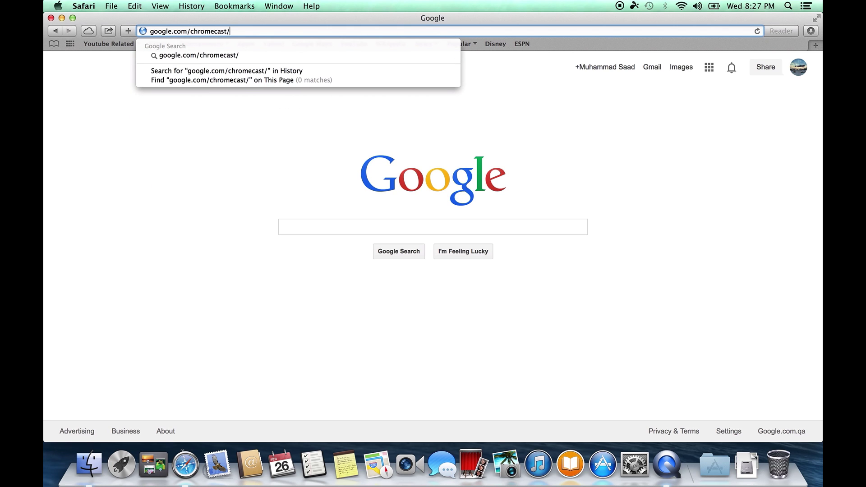
pyautogui.write('setup')
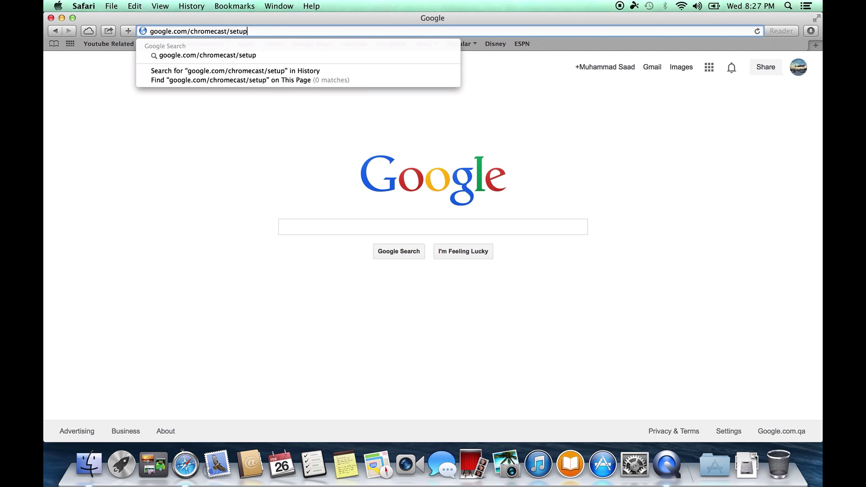
pyautogui.press('Return')
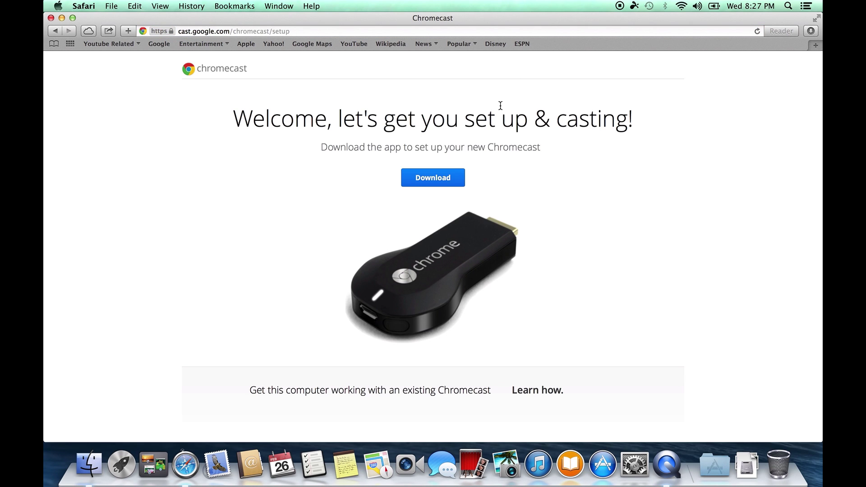
# - Download chromecast-setup.1.3.0.428.dmg, retrying the download to reach the thank-you page
pyautogui.click(421, 179)
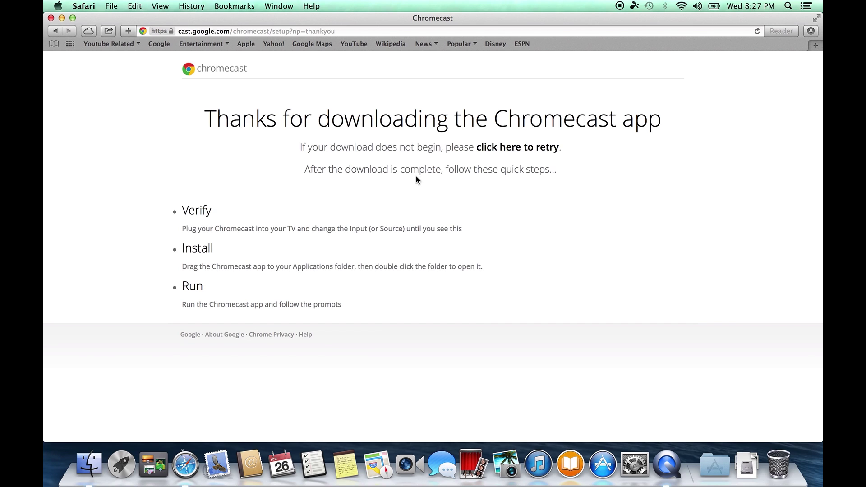
pyautogui.click(510, 147)
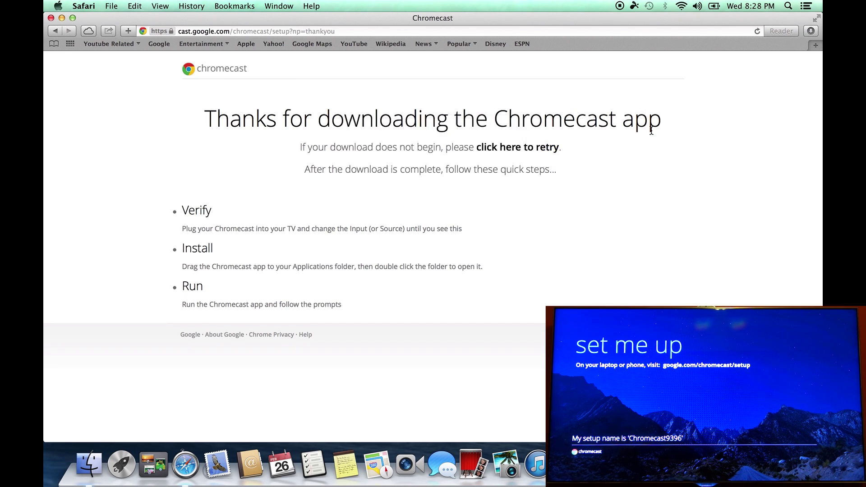
# - Copy Chromecast into Applications, close the disk image, and launch the app, confirming Open
pyautogui.moveTo(308, 116); pyautogui.dragTo(457, 114)
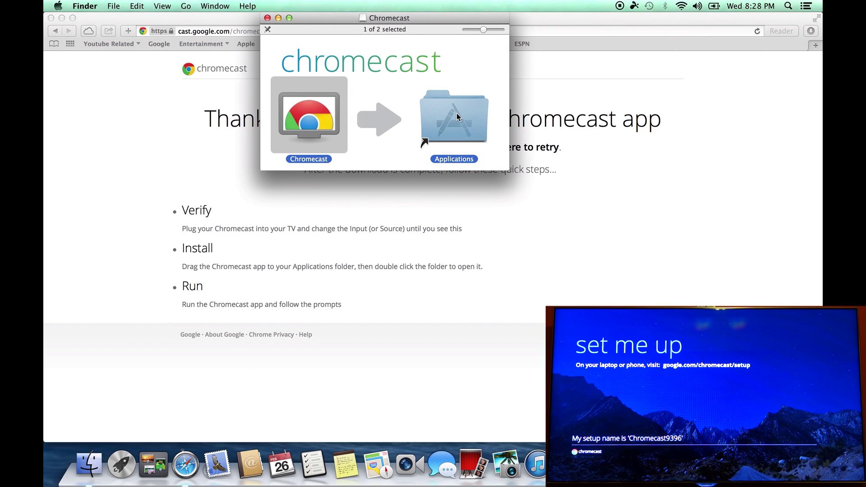
pyautogui.click(266, 17)
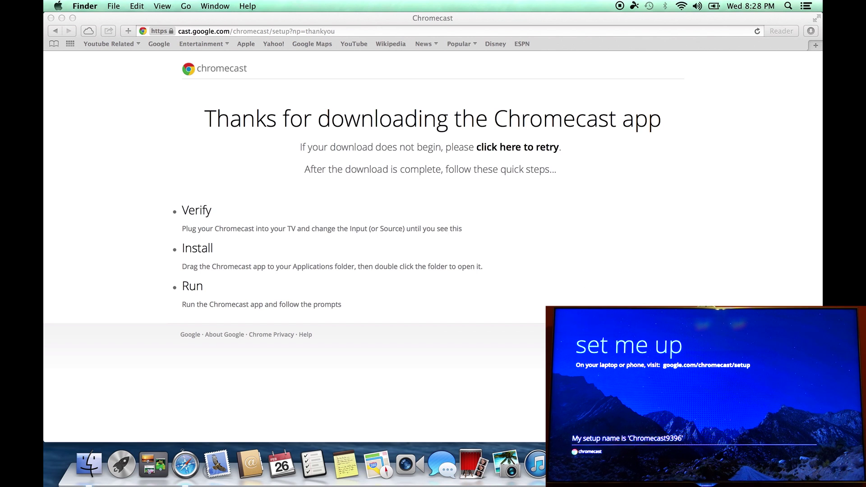
pyautogui.click(591, 464)
pyautogui.click(623, 229)
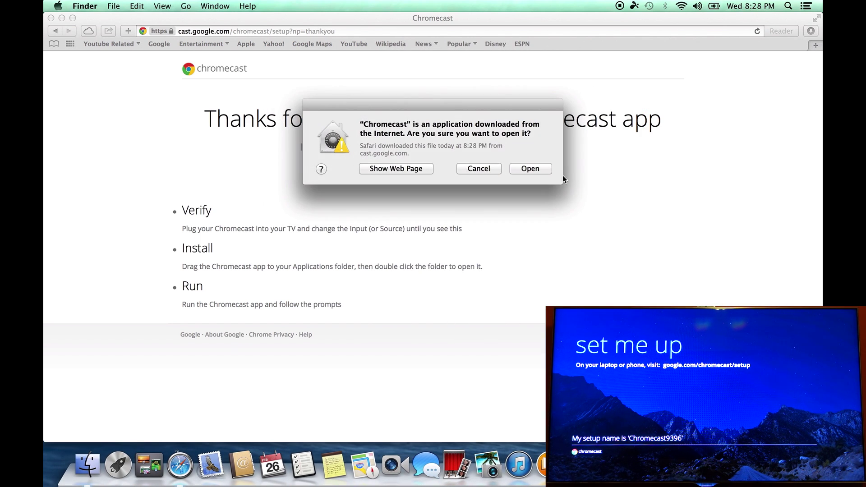
pyautogui.click(538, 170)
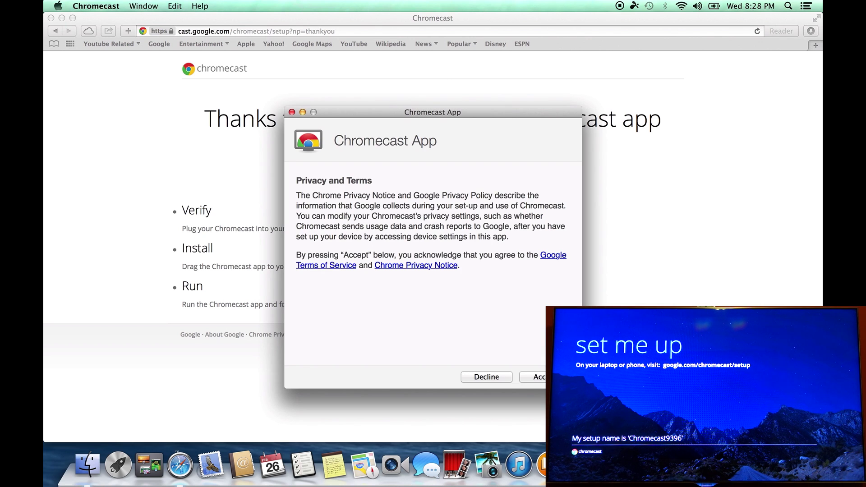
# - Accept the privacy terms, connect to Chromecast9396, and confirm the TV shows code C4Q6
pyautogui.click(536, 378)
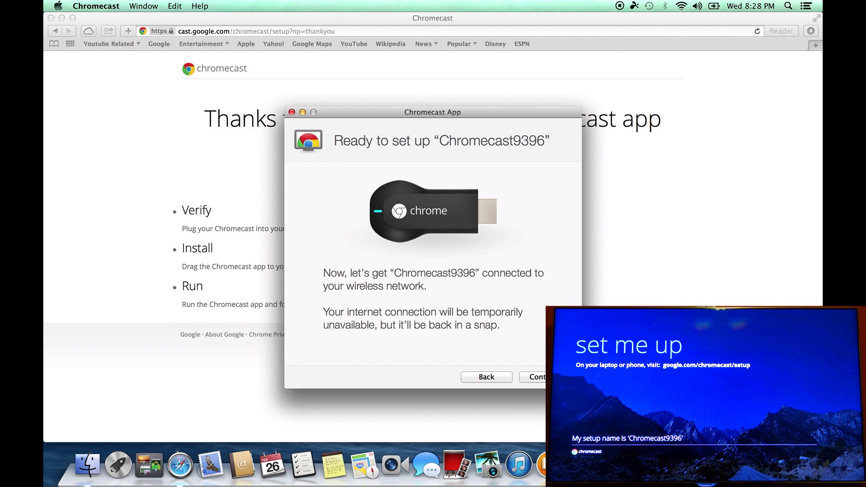
pyautogui.click(535, 375)
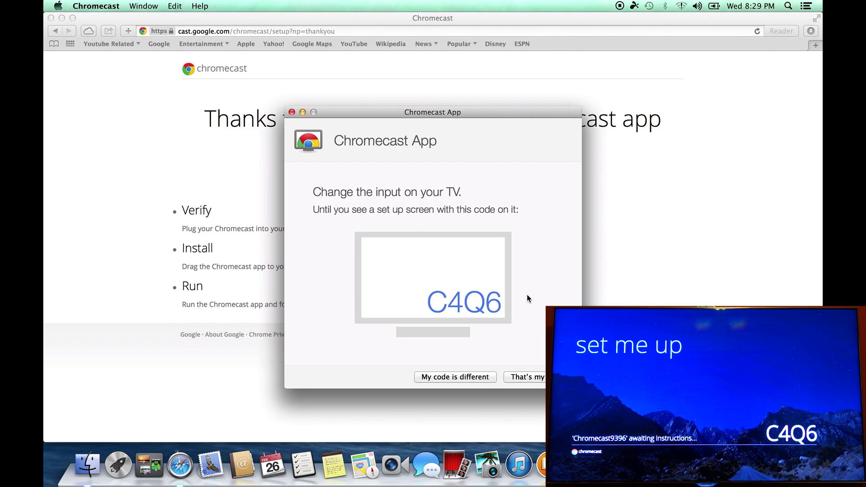
pyautogui.click(543, 378)
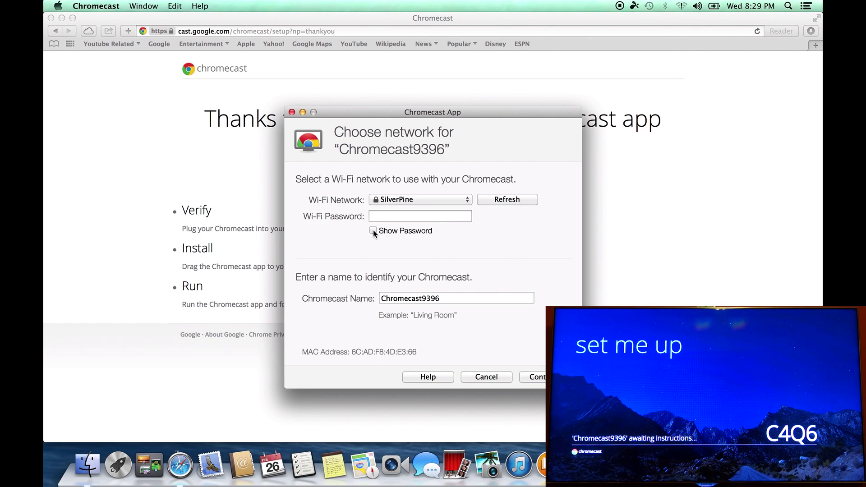
# - Enter the SilverPine Wi-Fi password, prefix the device name with the owner's name, and submit
pyautogui.click(401, 216)
pyautogui.write('••')
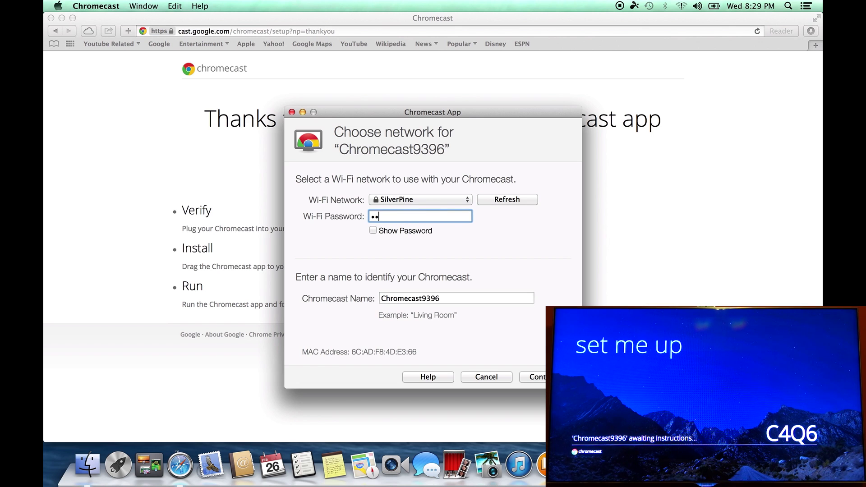
pyautogui.write('••••••••••')
pyautogui.click(453, 299)
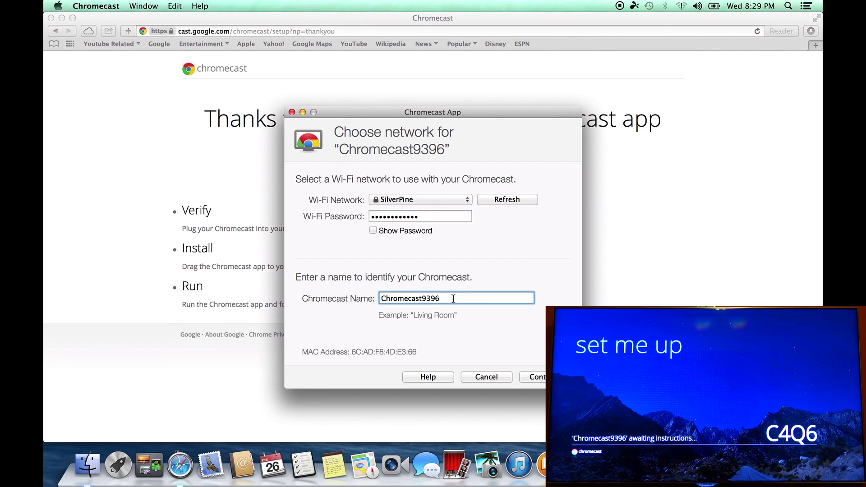
pyautogui.press('BackSpace')
pyautogui.press('BackSpace')
pyautogui.press('BackSpace')
pyautogui.press('BackSpace')
pyautogui.click(381, 298)
pyautogui.write("Saad's")
pyautogui.click(537, 377)
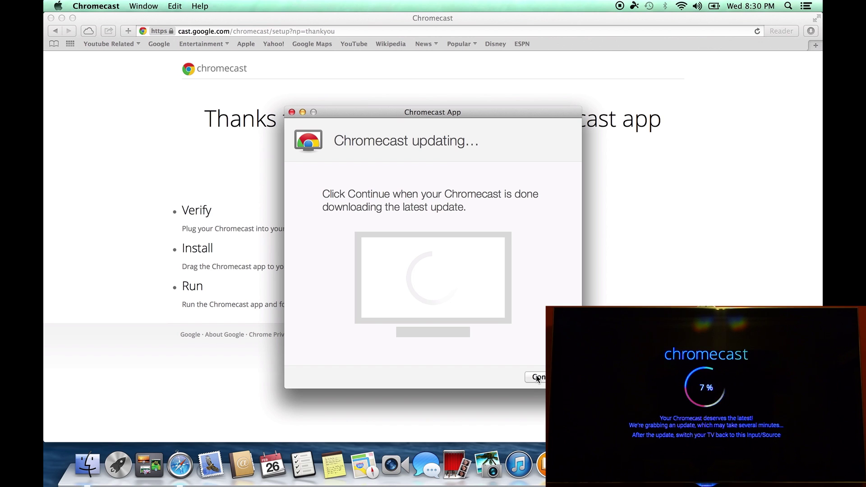
# - Continue past the finished update and request the Google Cast extension for Chrome
pyautogui.click(535, 377)
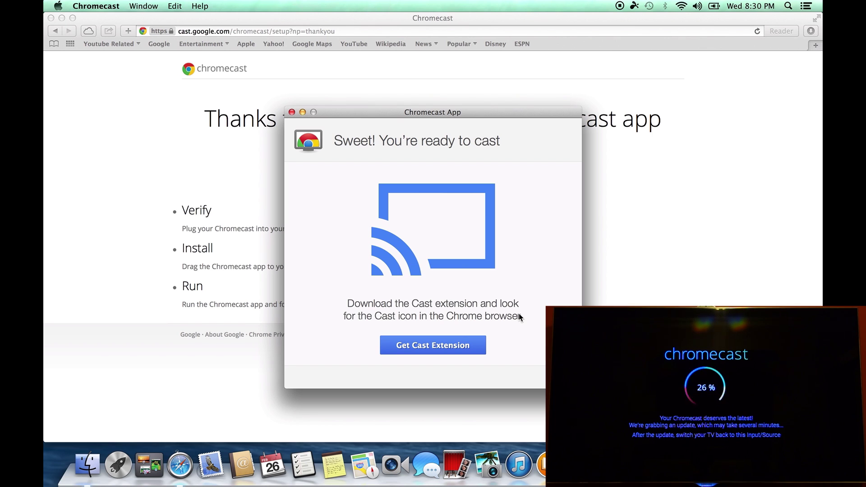
pyautogui.click(442, 348)
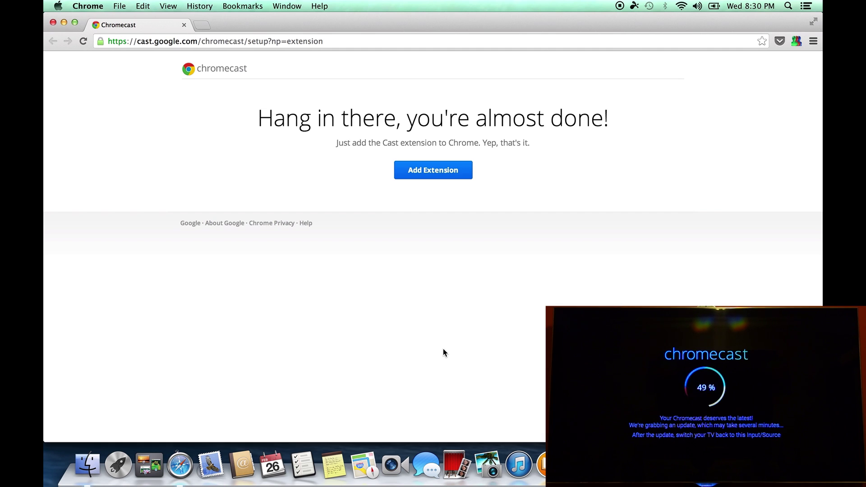
# - Install the Google Cast extension, approve its permissions, and dismiss the confirmation bubble
pyautogui.click(427, 170)
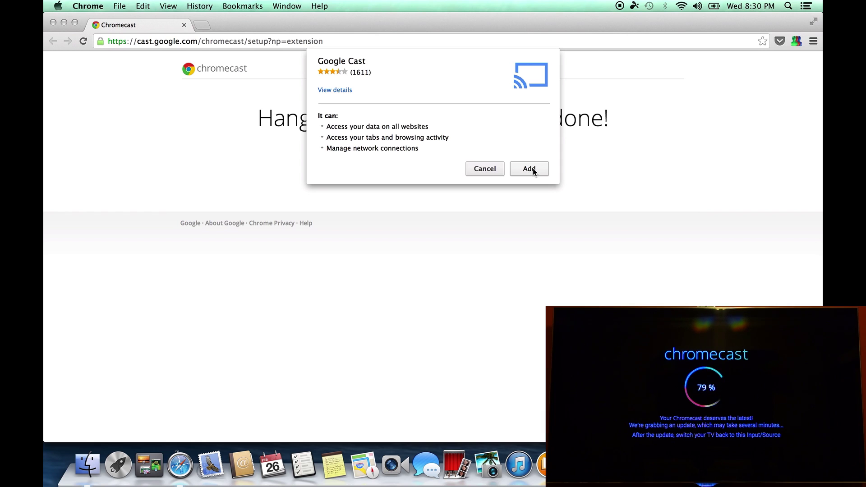
pyautogui.click(530, 169)
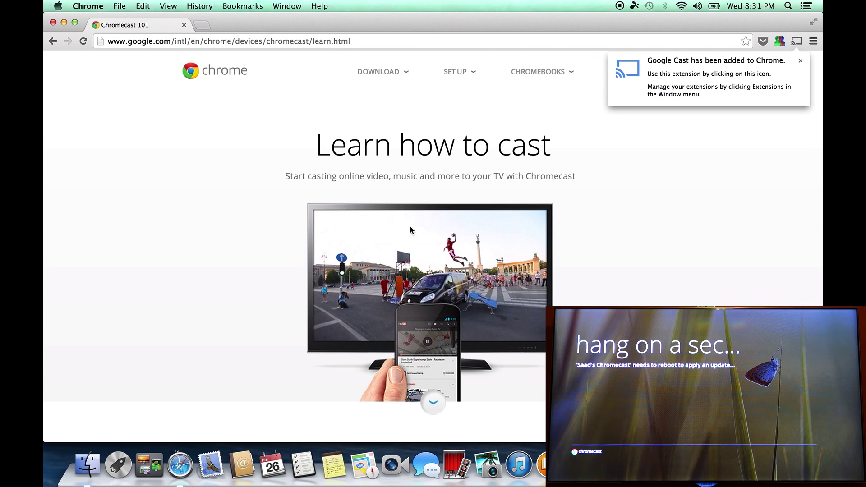
pyautogui.click(426, 298)
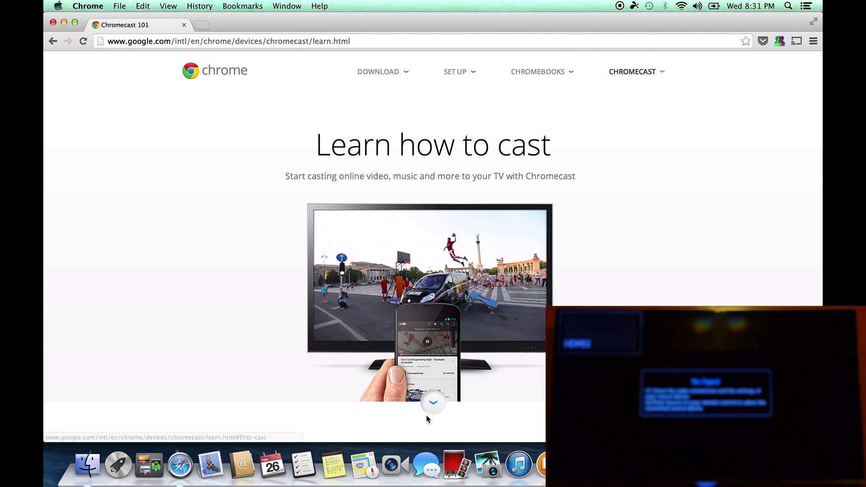
# - Advance the guide past 'Try your first cast' down to 'Mobile apps' and 'Compatible with'
pyautogui.click(432, 402)
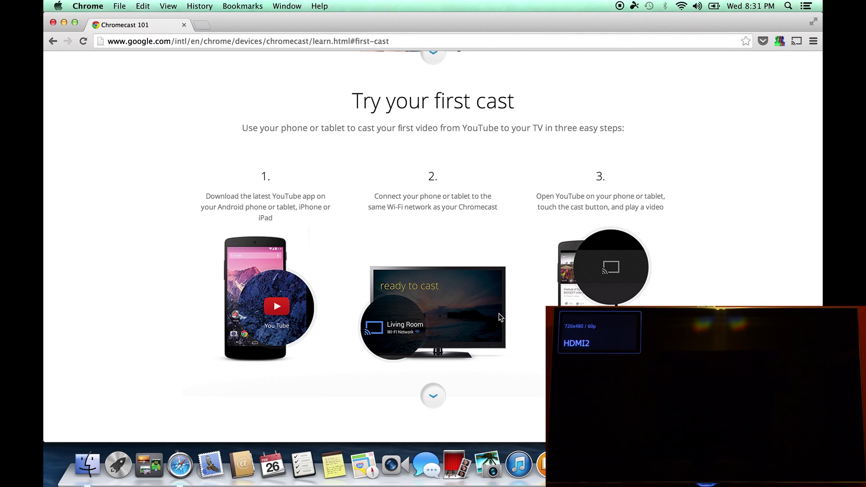
pyautogui.click(433, 396)
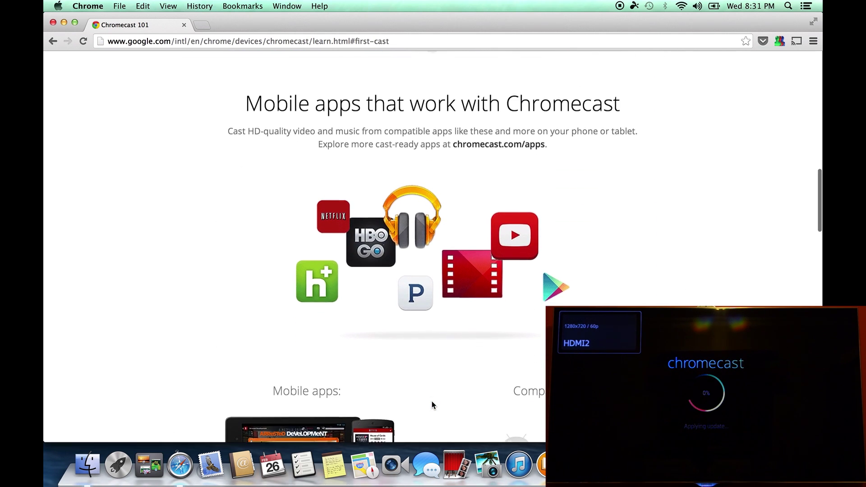
pyautogui.scroll(-5, 431, 401)
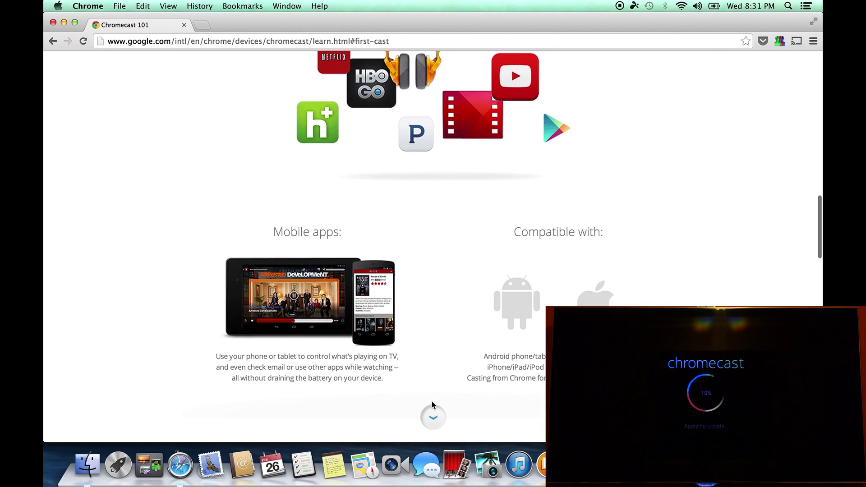
pyautogui.scroll(-2, 432, 402)
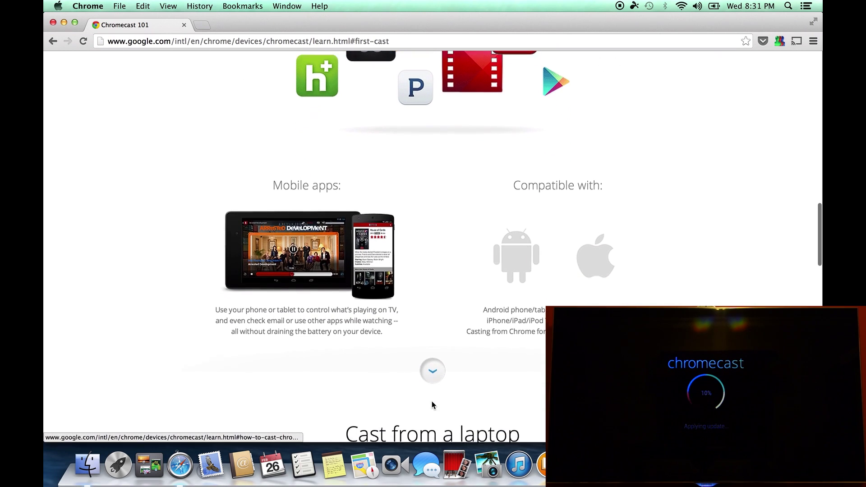
pyautogui.scroll(-2, 432, 401)
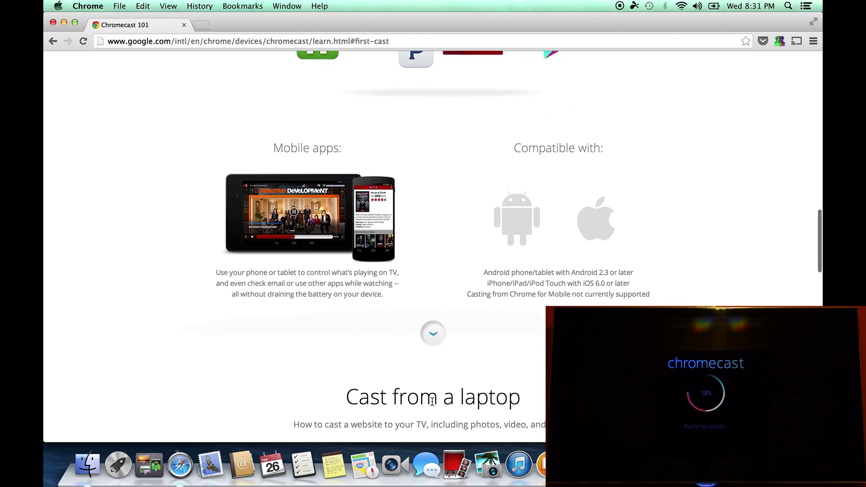
pyautogui.scroll(-1, 431, 401)
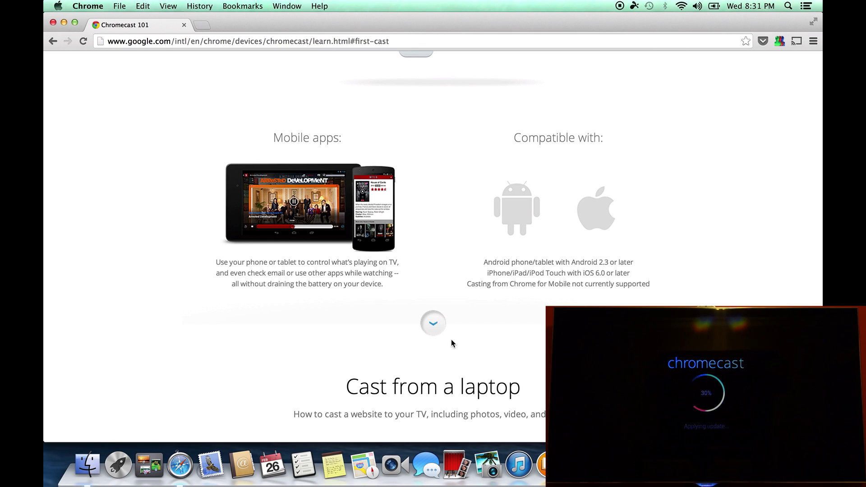
pyautogui.scroll(-2, 450, 339)
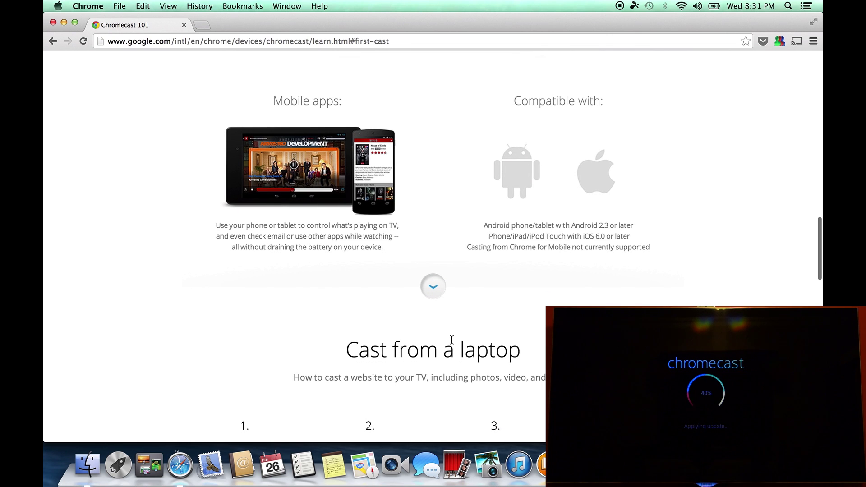
# - Scroll through 'Cast from a laptop', 'Learn more' and 'How to get help', then back up
pyautogui.scroll(-4, 451, 339)
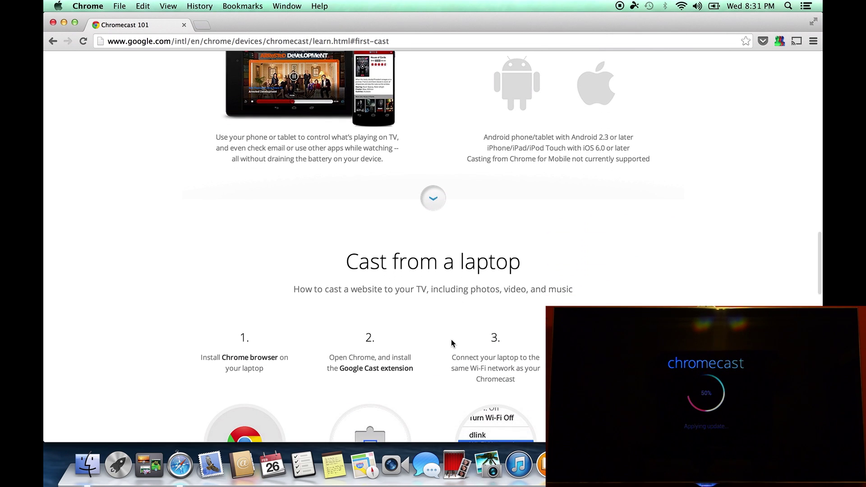
pyautogui.scroll(-3, 451, 340)
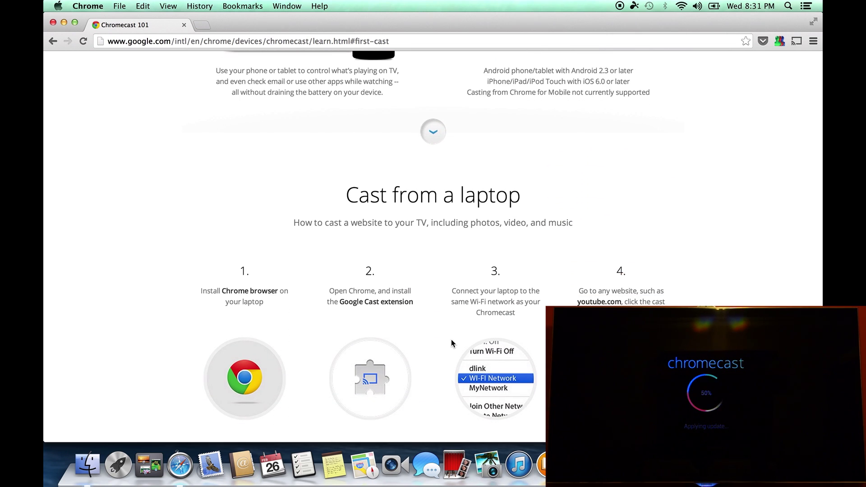
pyautogui.scroll(-1, 450, 339)
pyautogui.scroll(-1, 450, 339)
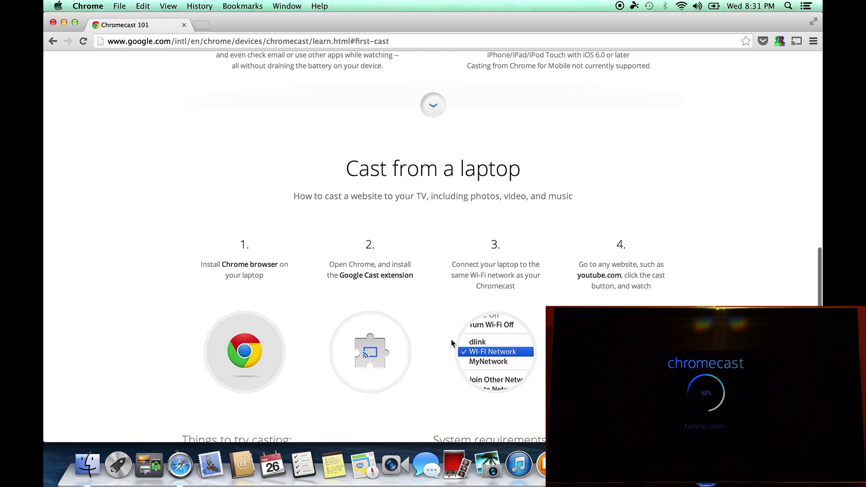
pyautogui.scroll(-1, 451, 339)
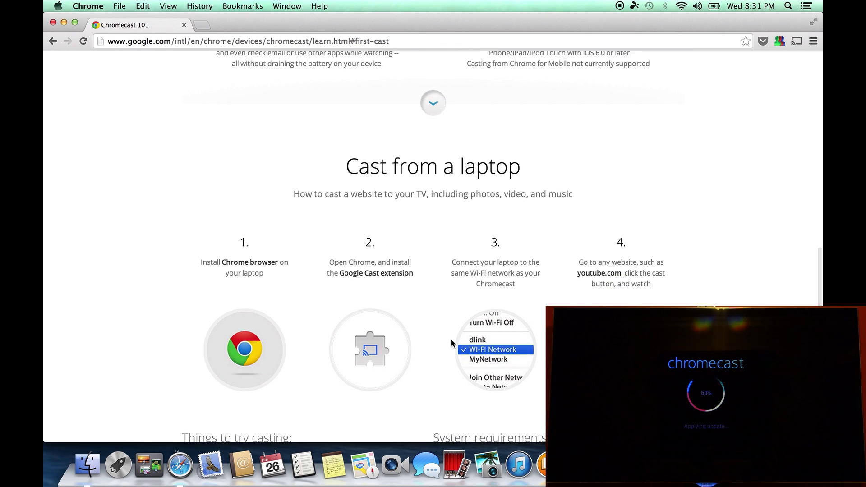
pyautogui.scroll(-1, 450, 342)
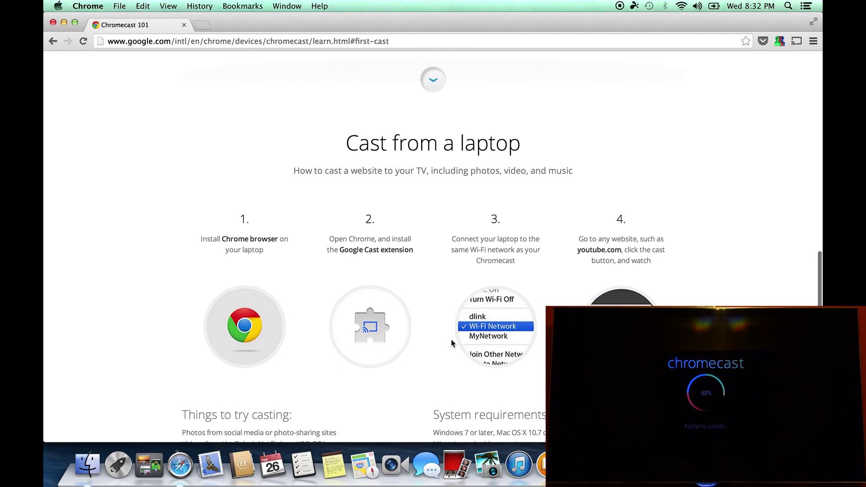
pyautogui.scroll(-3, 451, 339)
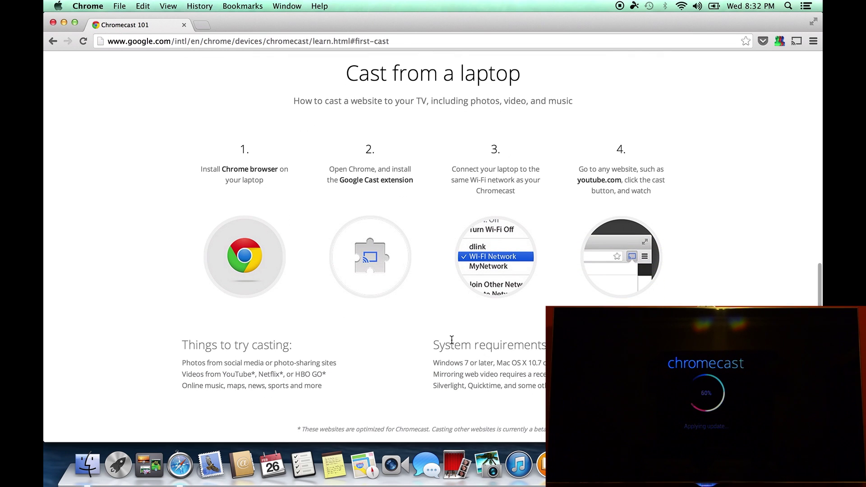
pyautogui.scroll(-1, 451, 339)
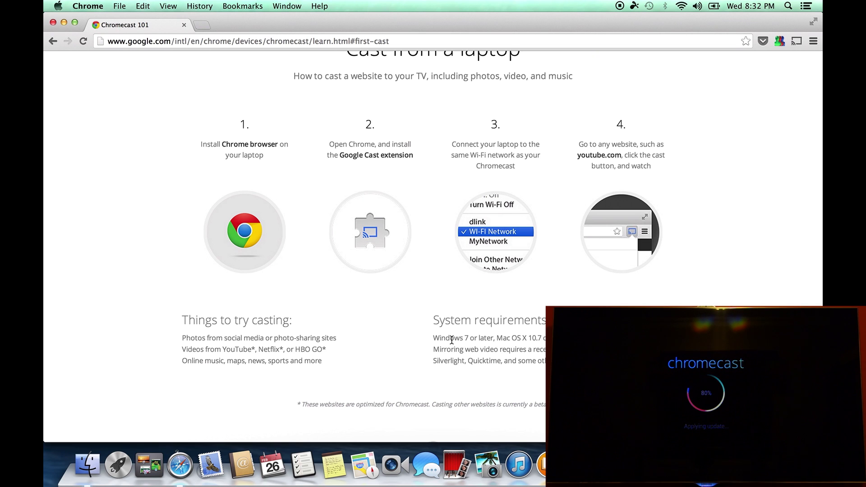
pyautogui.scroll(-3, 451, 339)
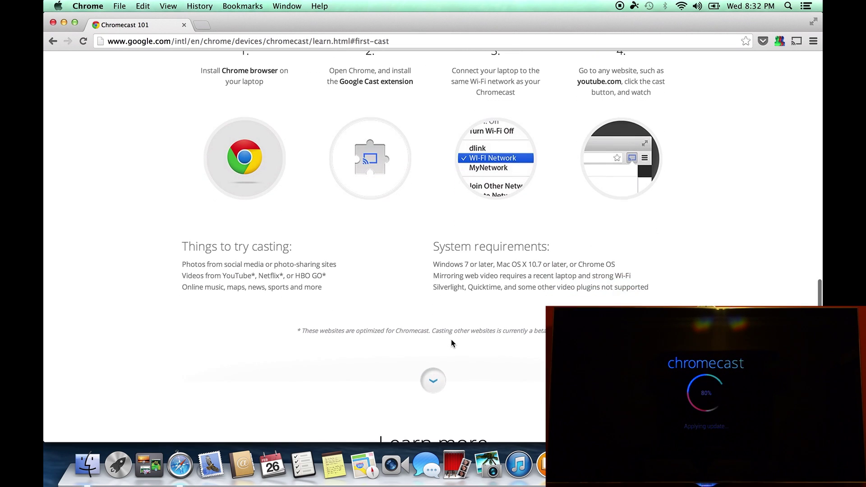
pyautogui.scroll(-3, 451, 339)
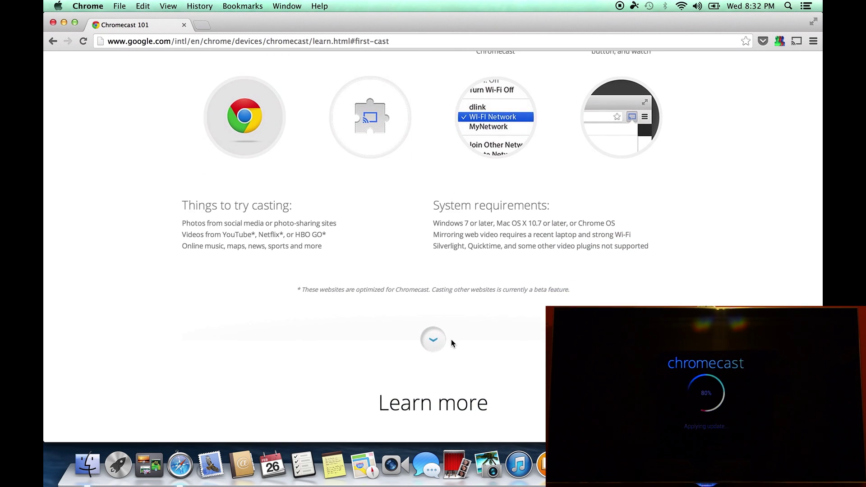
pyautogui.scroll(-3, 451, 339)
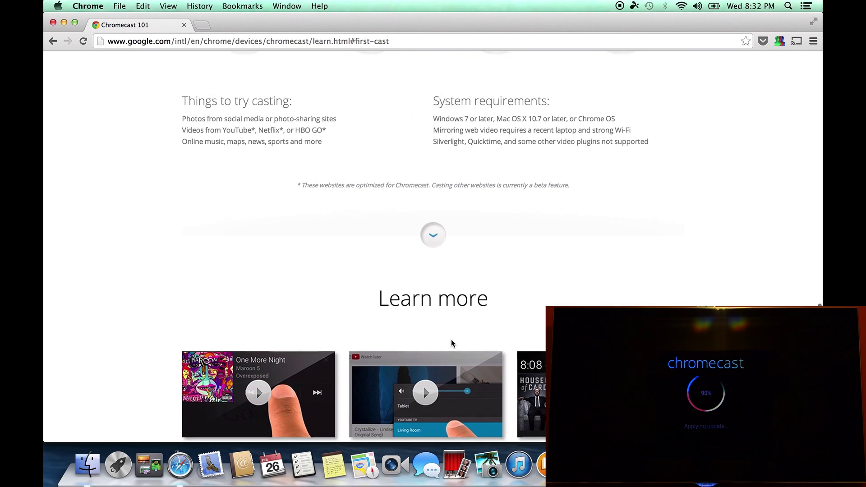
pyautogui.scroll(-3, 452, 344)
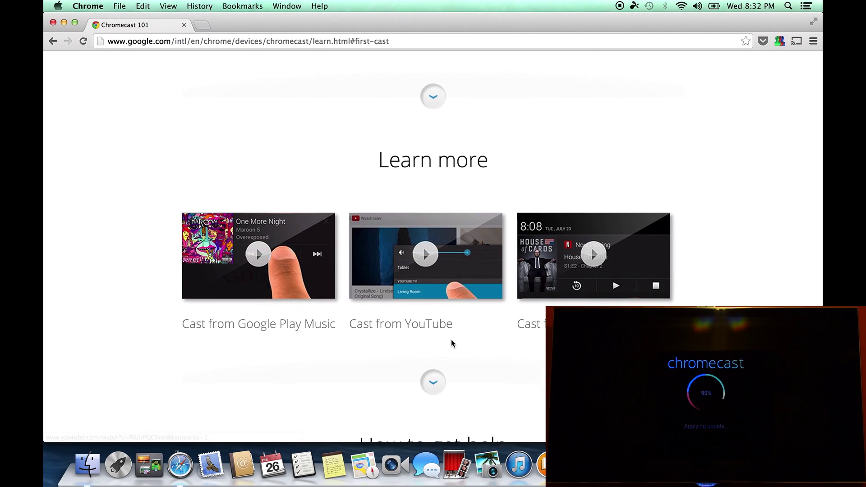
pyautogui.scroll(-3, 451, 340)
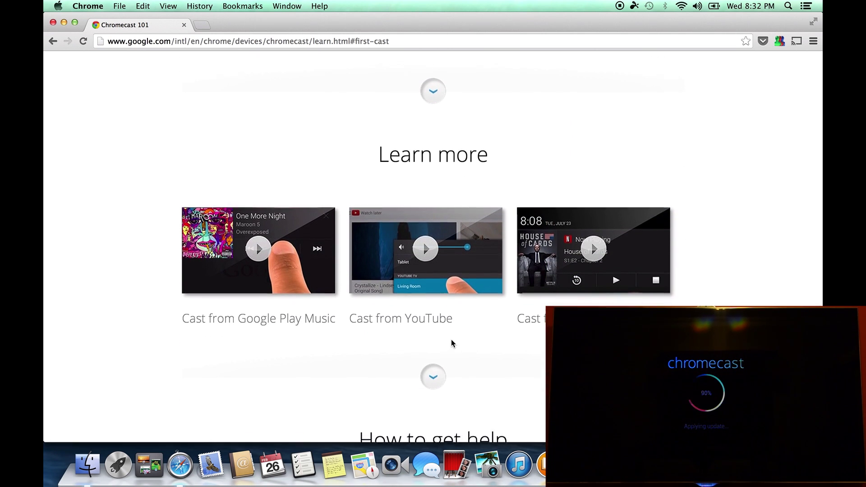
pyautogui.scroll(-6, 451, 341)
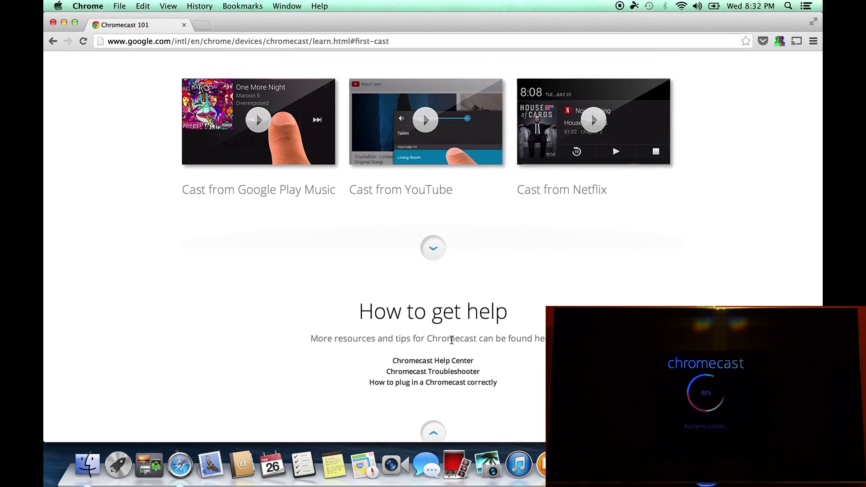
pyautogui.scroll(10, 450, 339)
pyautogui.scroll(10, 452, 344)
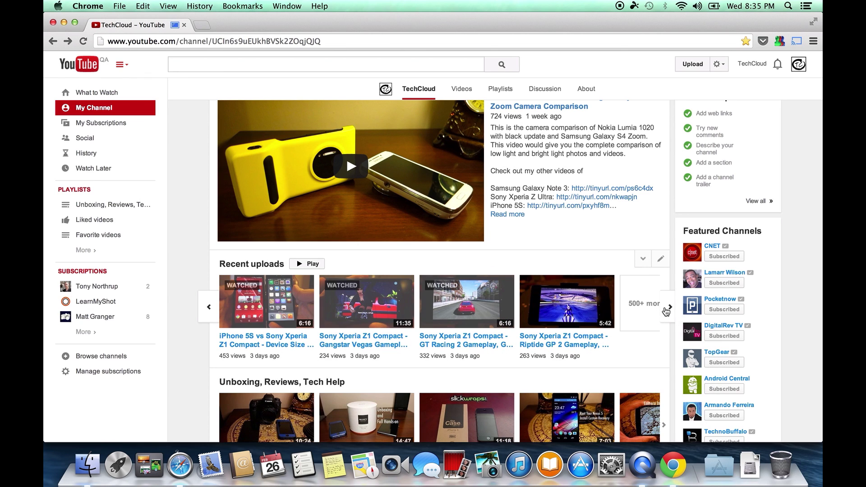
# - Play the 'iPhone 5S vs Sony Xperia Z1 Compact' video from TechCloud's recent uploads
pyautogui.click(271, 311)
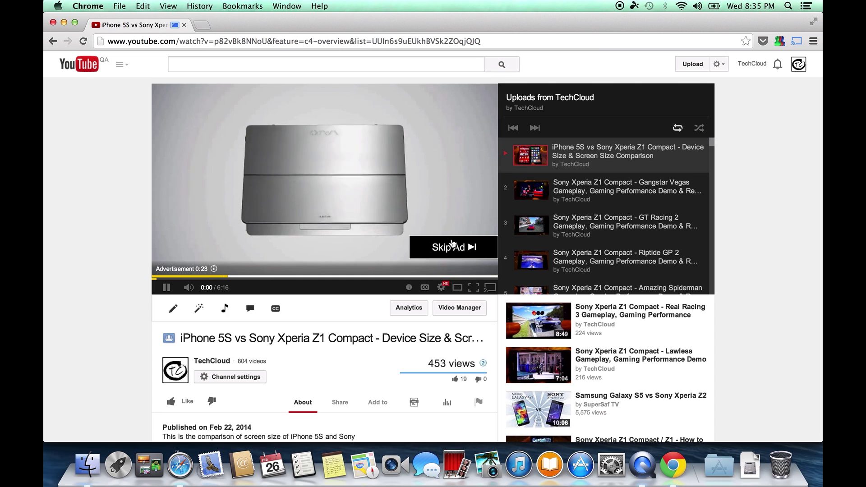
# - Skip the ad on the iPhone 5S vs Xperia Z1 Compact comparison video and cast it to the Chromecast
pyautogui.click(452, 246)
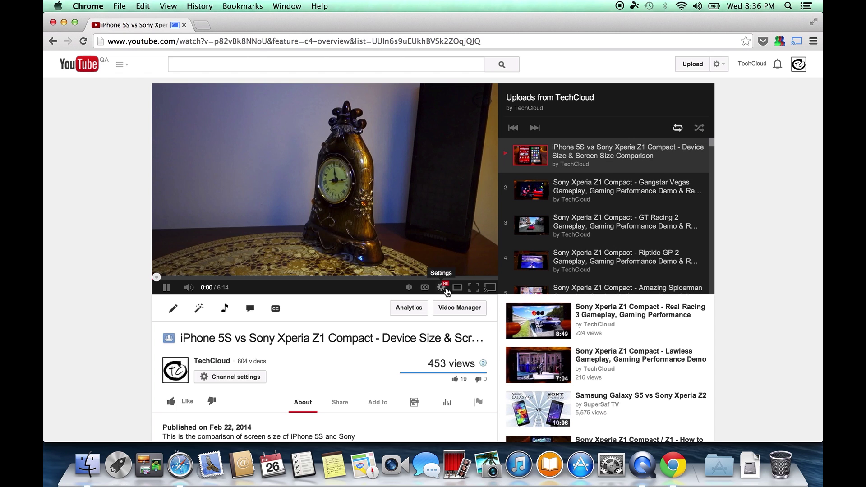
pyautogui.click(444, 289)
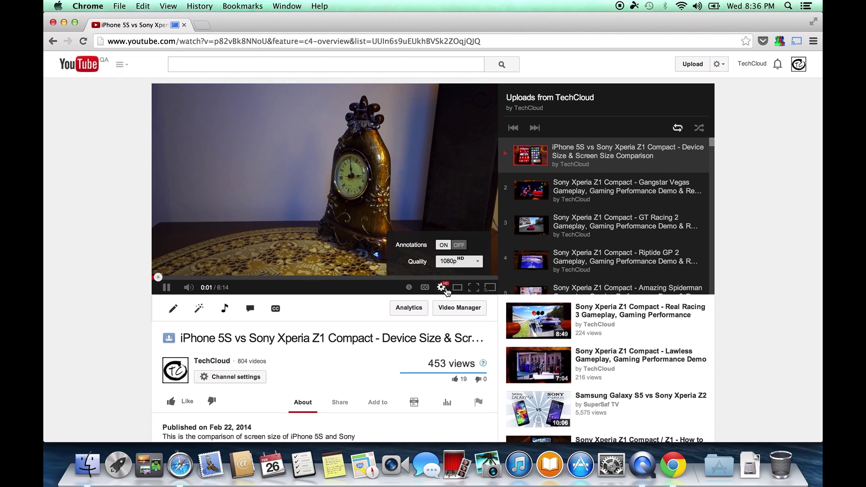
pyautogui.click(490, 288)
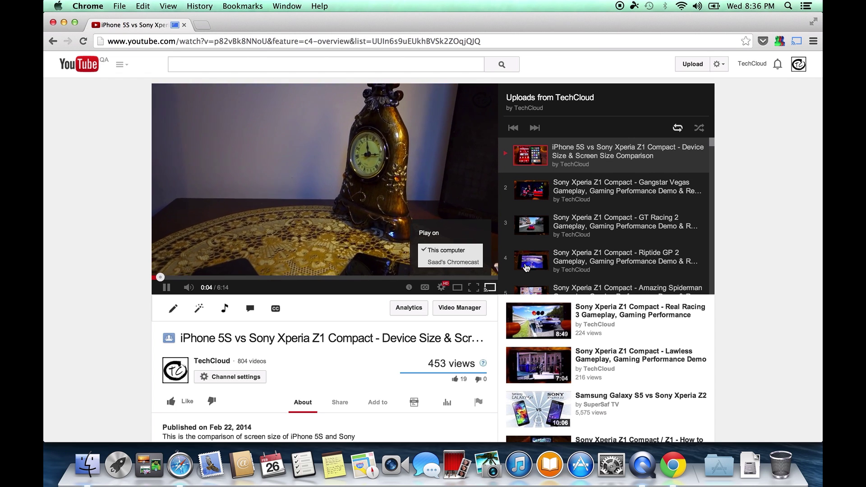
pyautogui.click(453, 262)
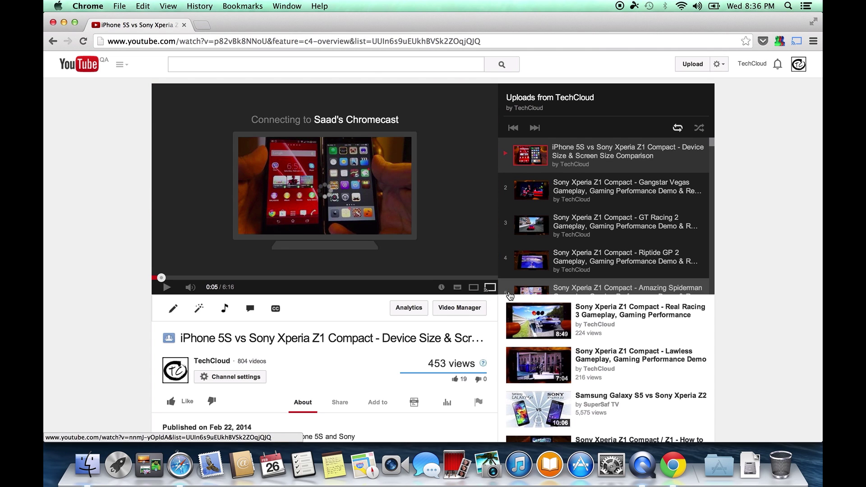